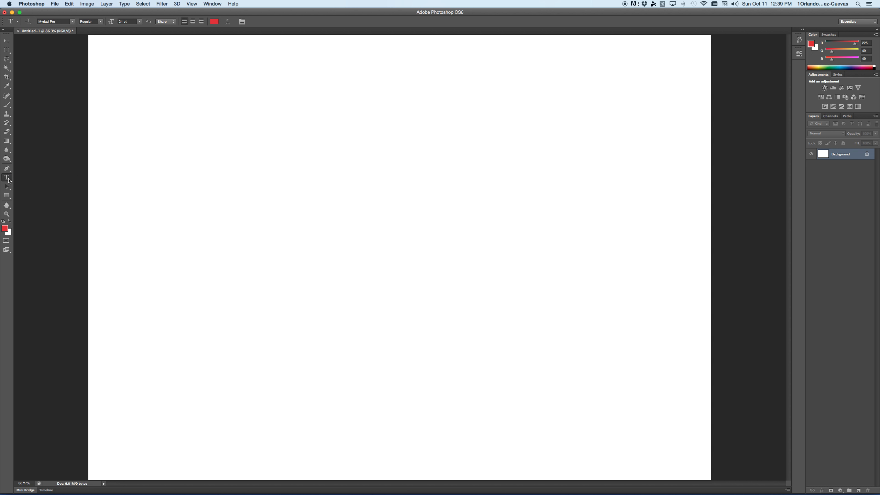
Step: Draw a red rectangle shape about 846 × 150 px as the hull and a narrow vertical mast about 33 px wide rising from it
left_click(9, 187)
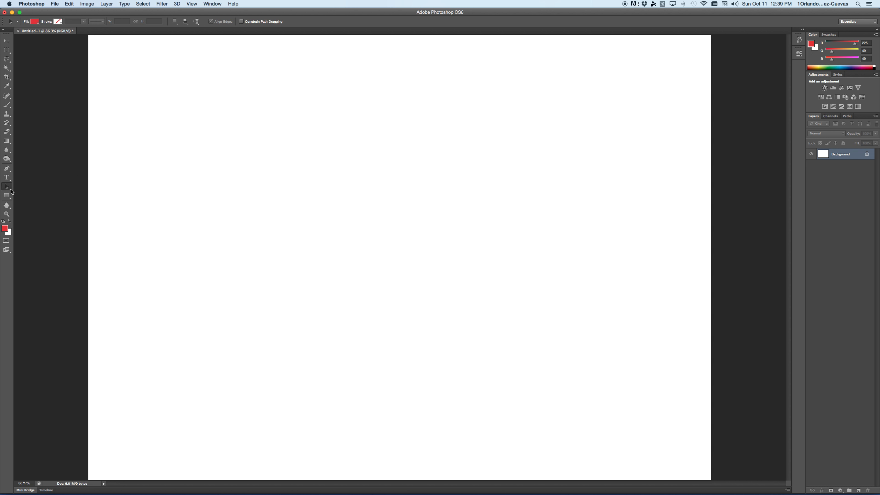
left_click(11, 191)
left_click(7, 197)
left_click(7, 197)
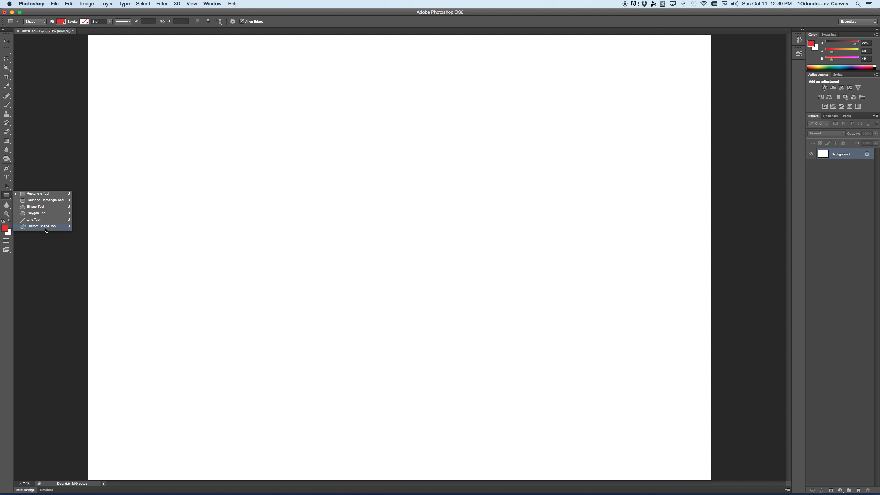
left_click(38, 196)
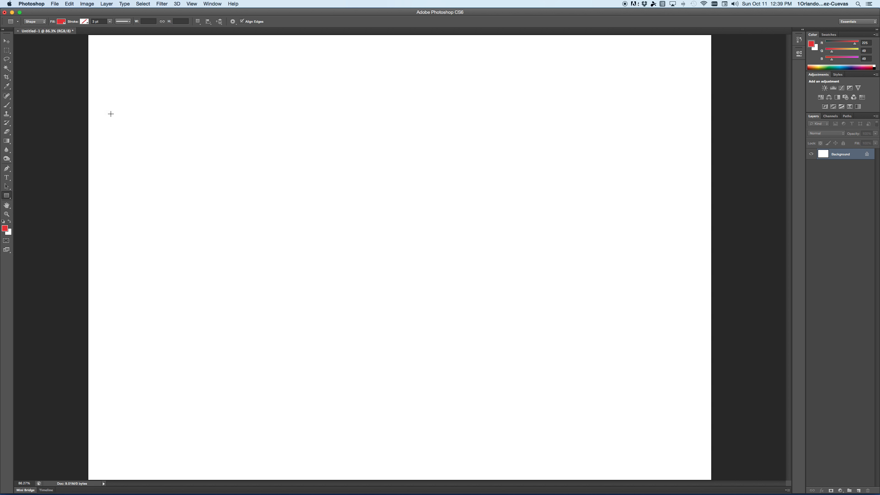
left_click(45, 24)
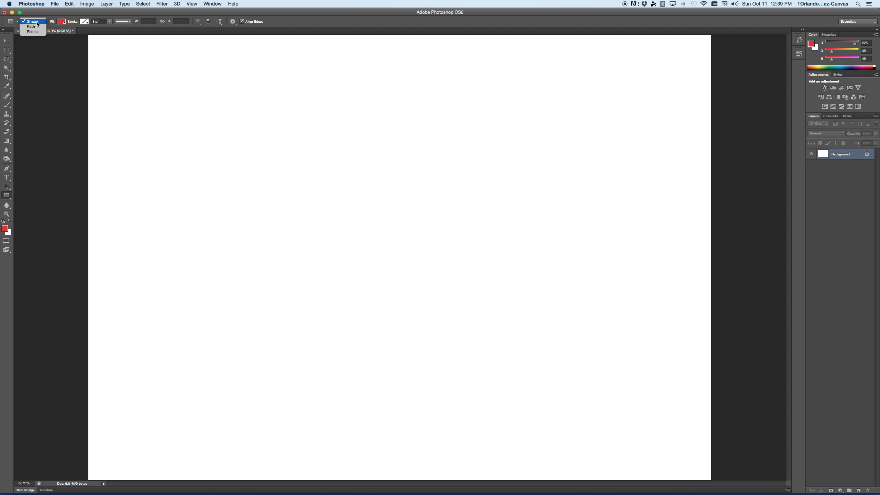
left_click(36, 23)
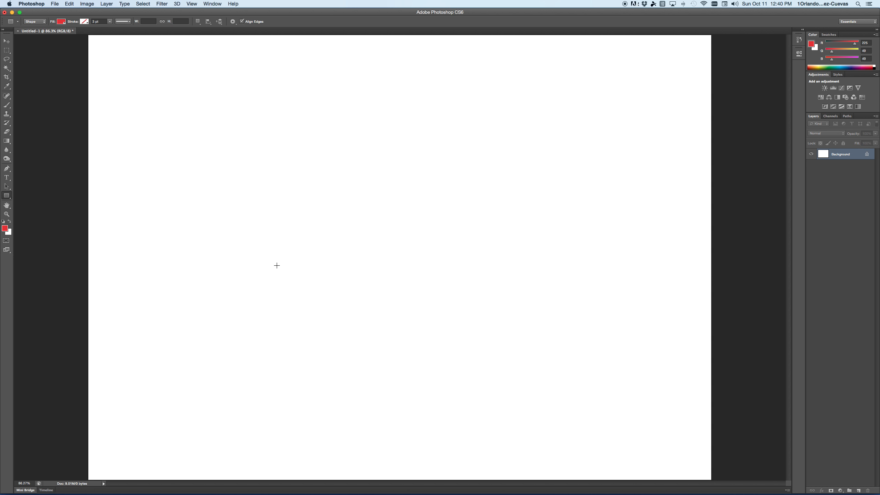
left_click_drag(273, 265, 523, 306)
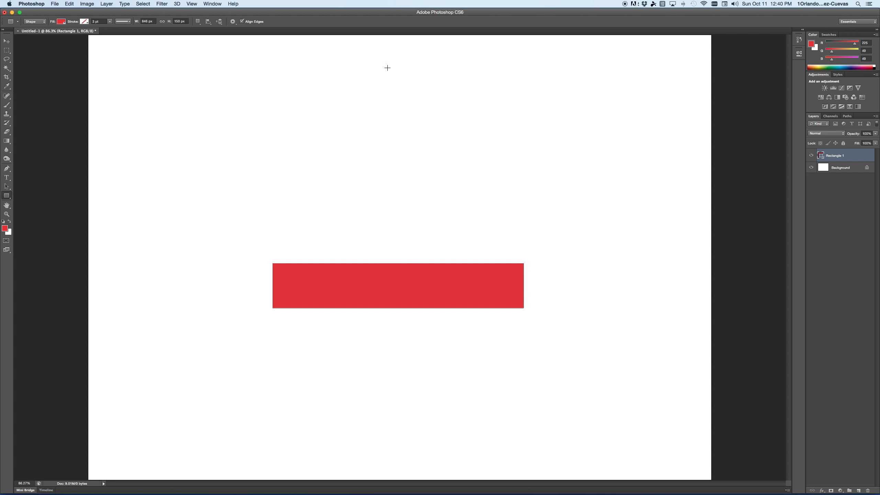
left_click_drag(380, 55, 390, 264)
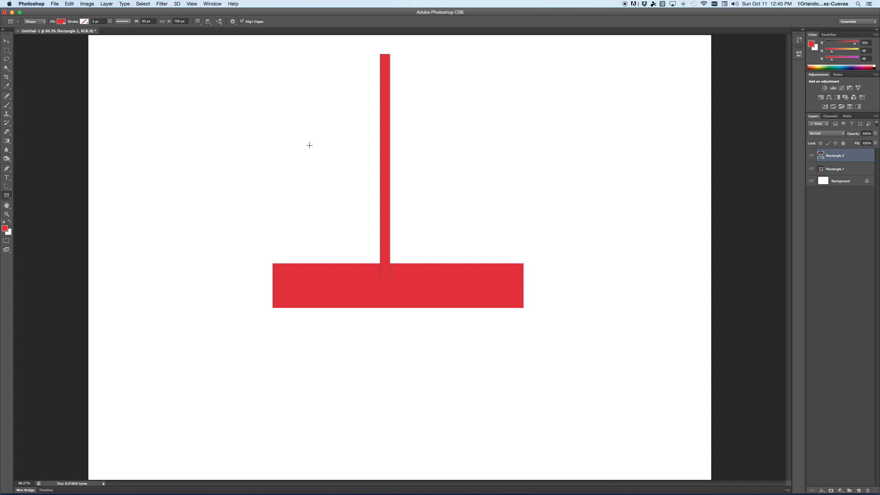
Step: Try a large rectangle as a sail across the mast and undo it
left_click_drag(267, 73, 500, 222)
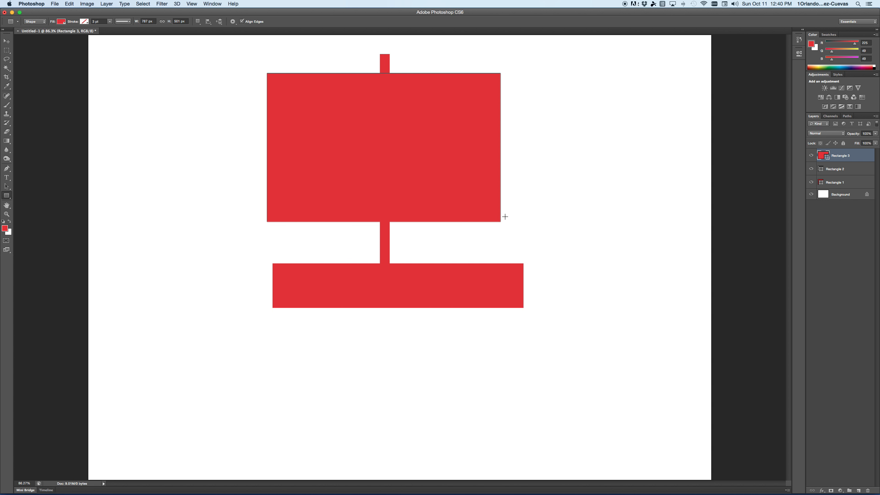
key("super+z")
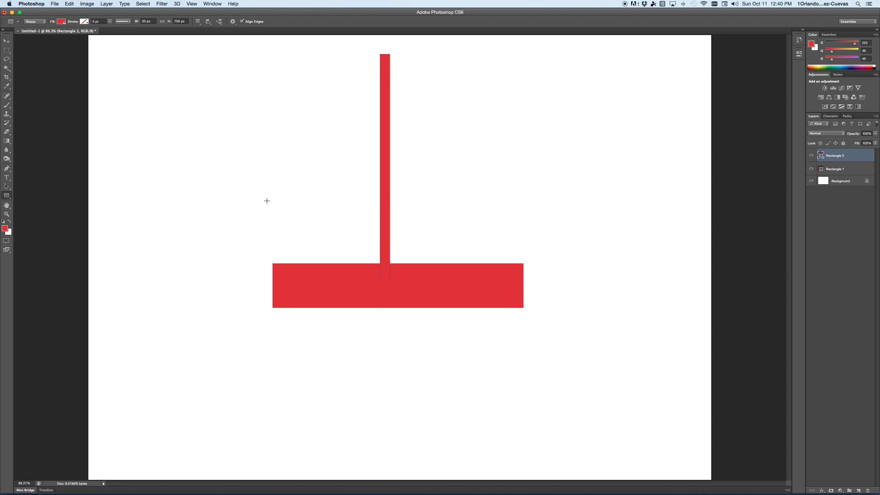
Step: Switch to the Polygon Tool with the number of sides at 3
left_click(8, 197)
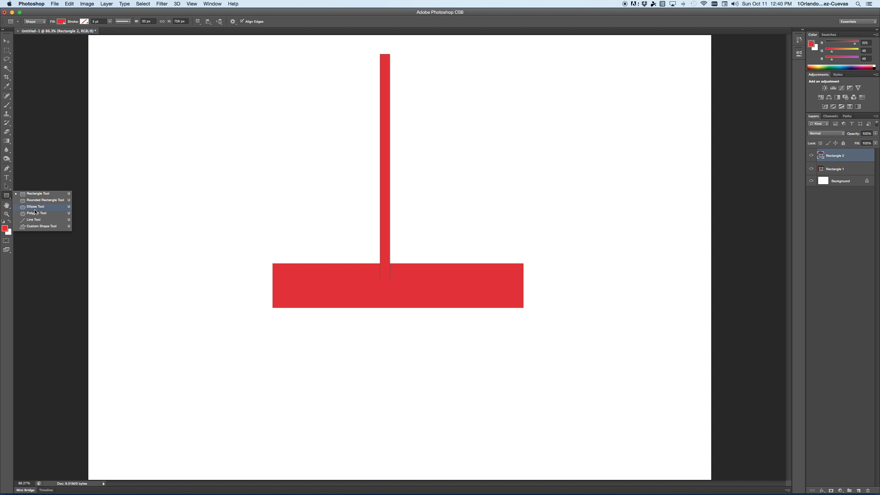
left_click(57, 216)
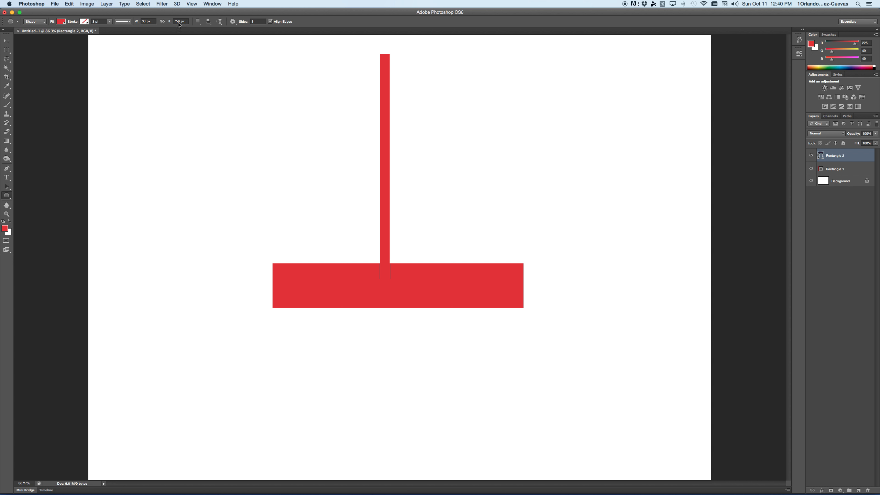
left_click(255, 22)
Step: Try out polygons with different numbers of sides, including 3, 4 and 5, beside the mast, undoing each one
left_click_drag(186, 81, 137, 66)
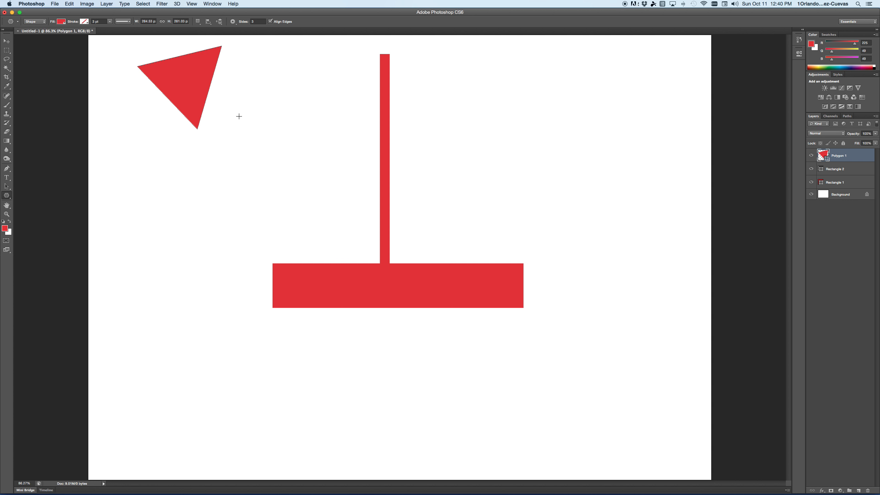
key("super+z")
left_click(244, 23)
type("4")
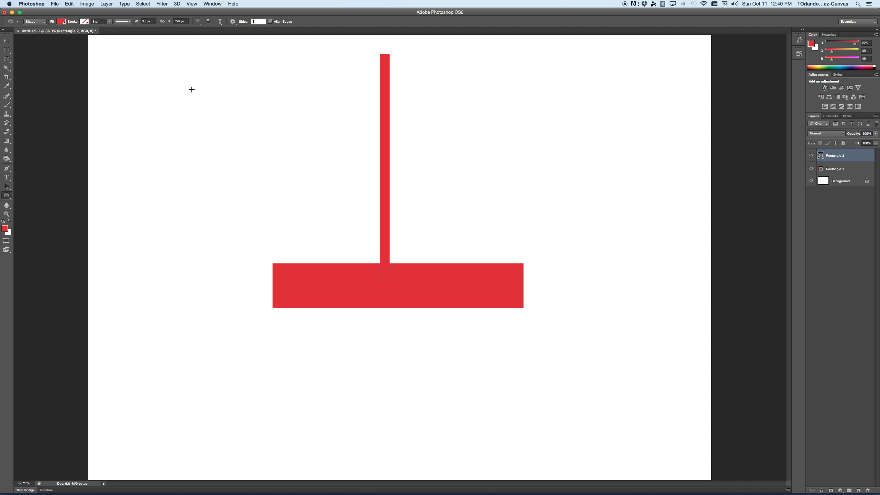
left_click_drag(192, 89, 219, 121)
key("super+z")
left_click(256, 22)
left_click_drag(222, 97, 245, 117)
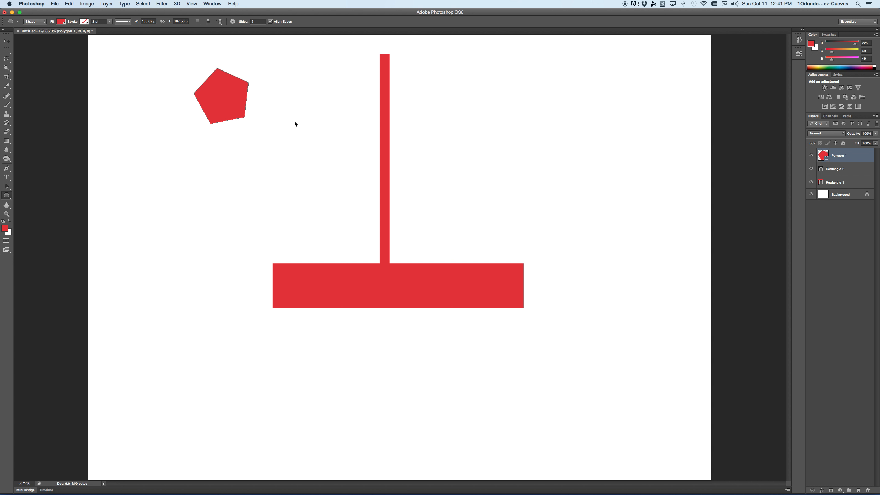
key("super+z")
left_click(259, 22)
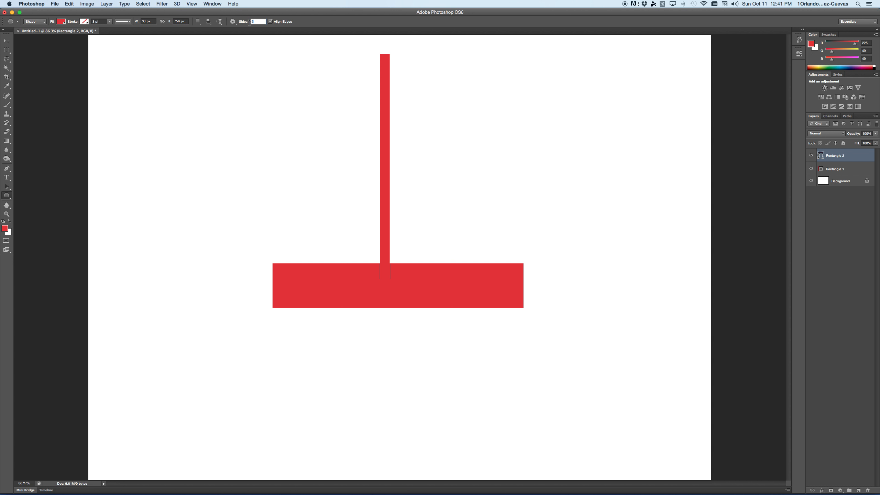
left_click_drag(231, 93, 263, 118)
key("super+z")
Step: Draw a three-sided polygon about 349 × 303 px and move its path to the left side of the mast
left_click(258, 22)
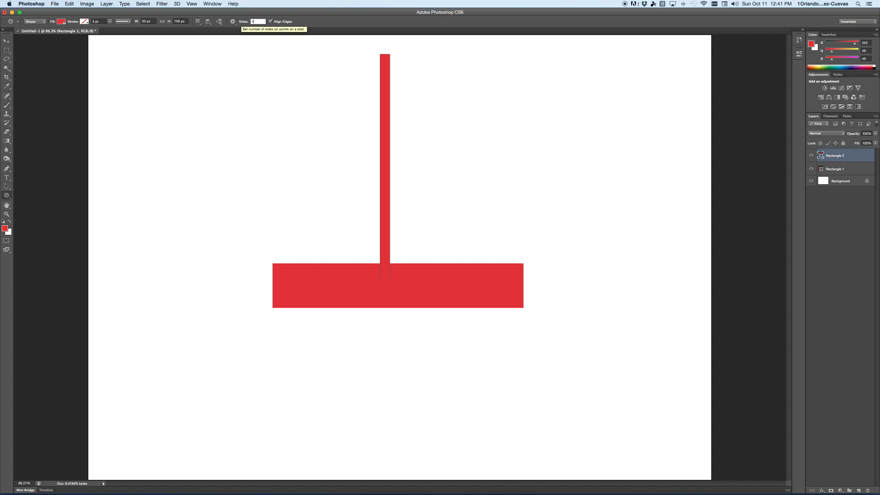
type("3")
left_click_drag(463, 100, 515, 130)
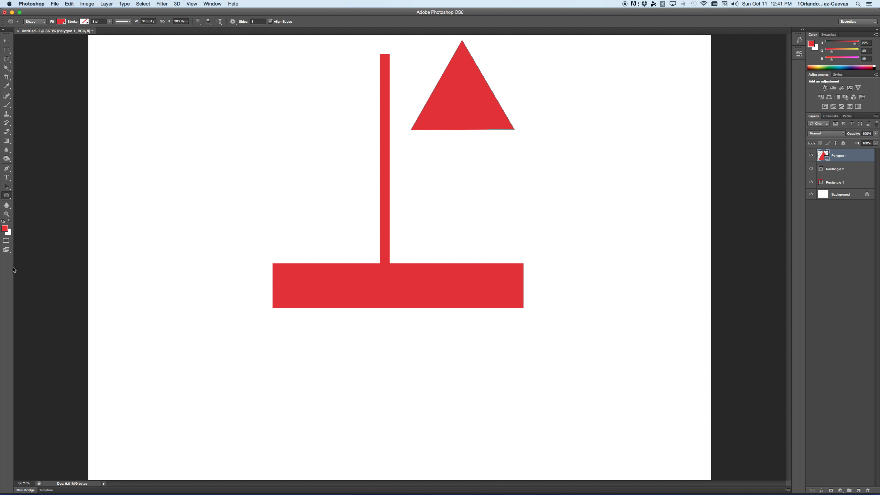
left_click(7, 188)
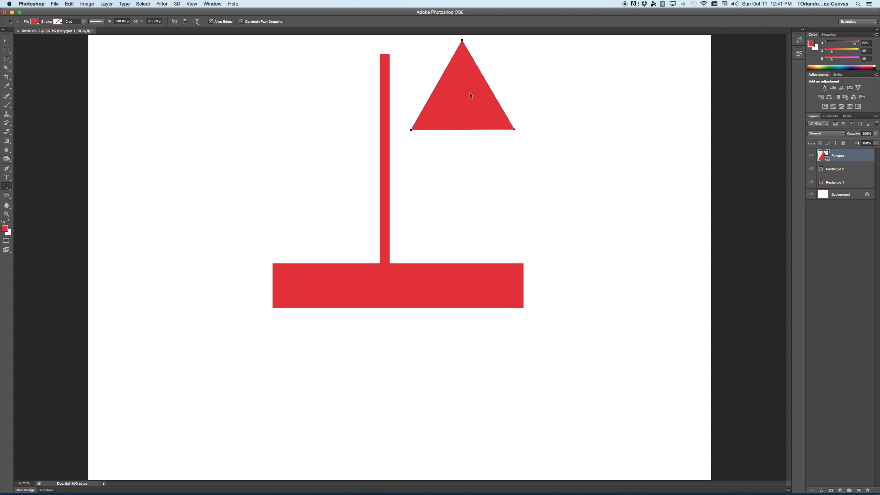
left_click_drag(468, 95, 332, 131)
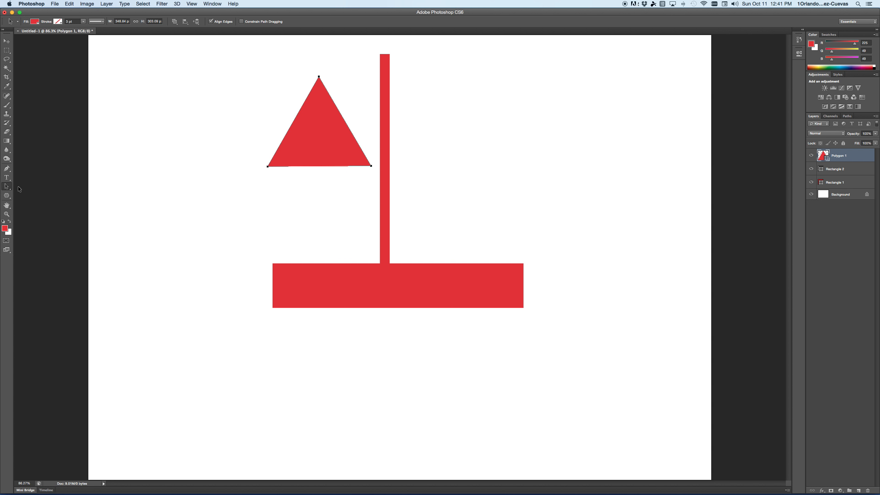
Step: Move the triangle's individual anchor points to form a tall right-angled left sail about 274 × 653 px alongside the mast
left_click(7, 187)
left_click(21, 186)
left_click(333, 87)
left_click(319, 79)
left_click_drag(319, 79, 377, 56)
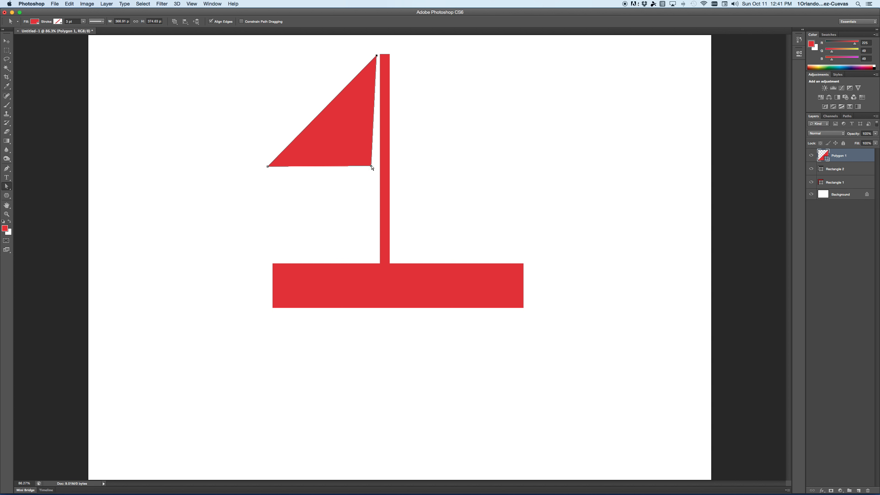
left_click_drag(371, 167, 376, 249)
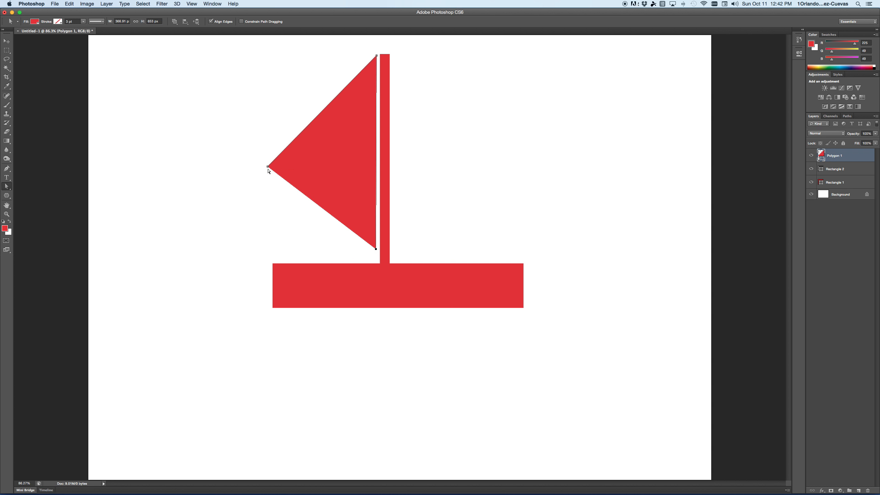
left_click_drag(268, 168, 295, 249)
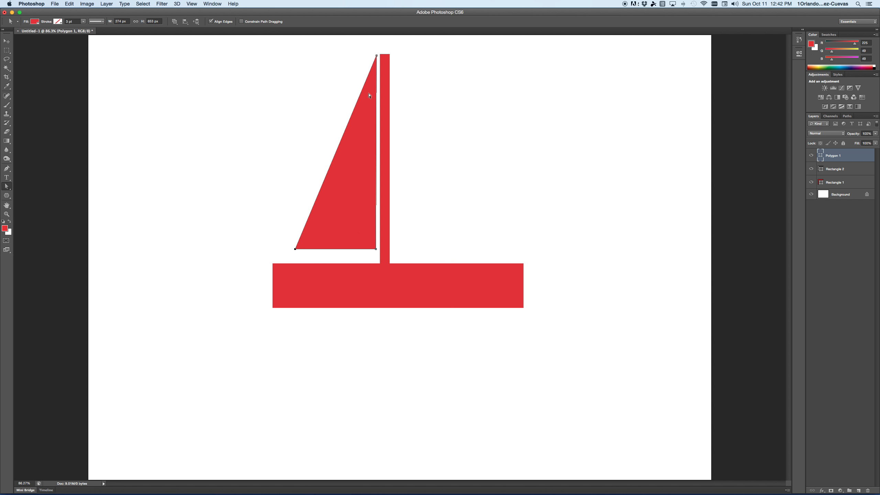
Step: Draw a closed triangular right sail about 381 × 645 px with the Pen Tool, its vertical edge next to the mast
left_click(9, 169)
left_click(38, 168)
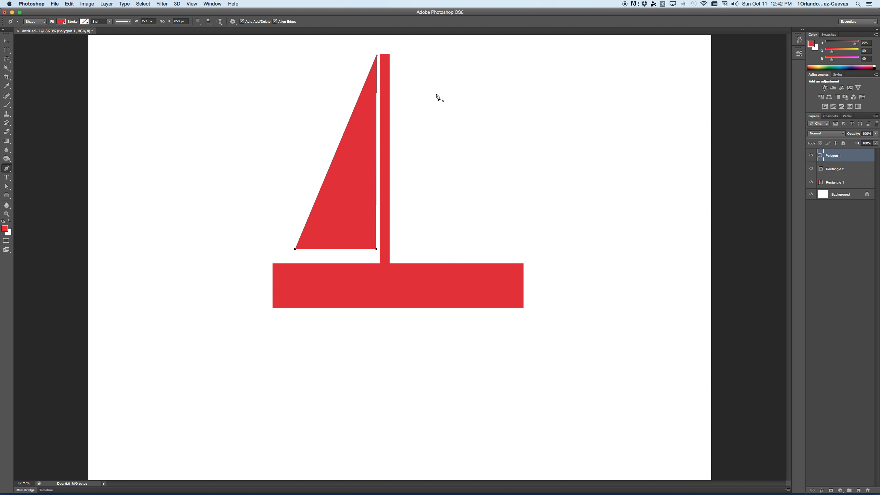
left_click(399, 55)
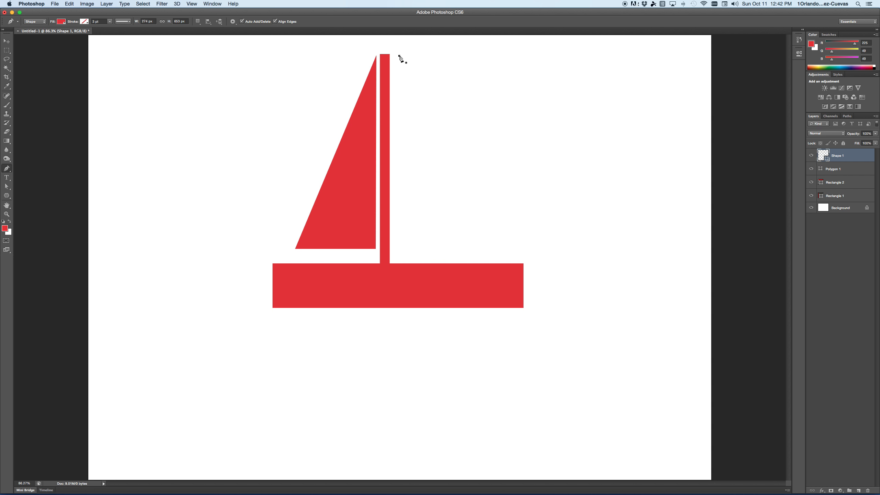
left_click(398, 247)
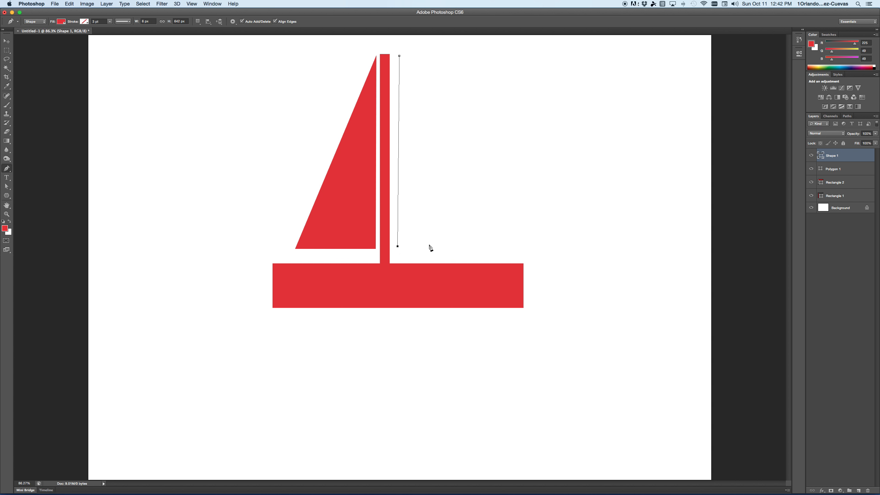
left_click(511, 247)
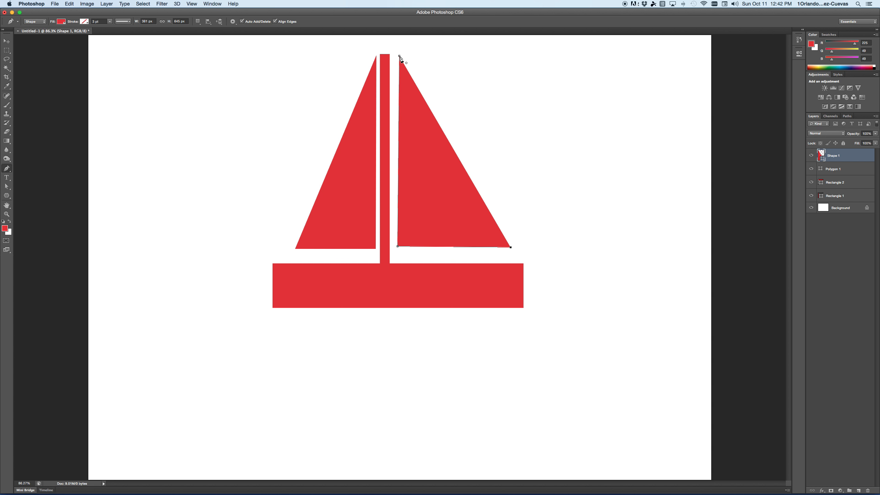
left_click(400, 56)
Step: Shift the right sail's individual anchor points toward the mast so its inner edge runs nearly parallel to it
left_click_drag(7, 186, 36, 193)
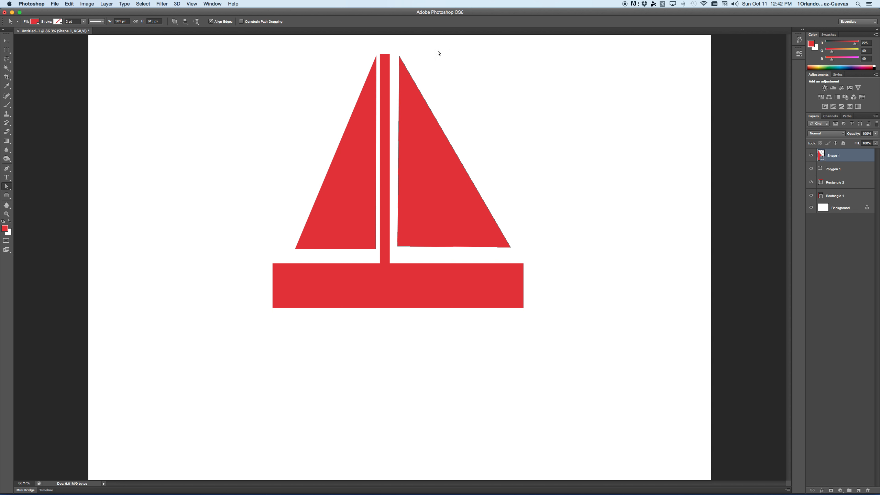
left_click_drag(400, 59, 393, 56)
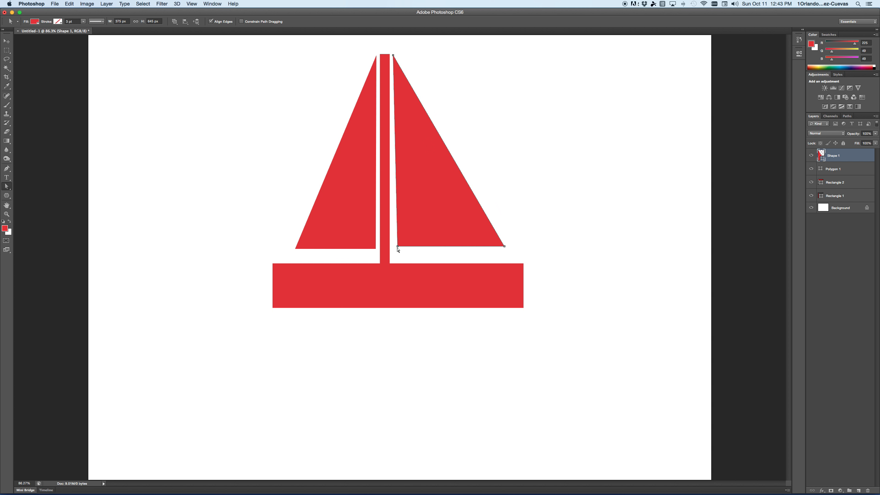
left_click_drag(397, 247, 394, 247)
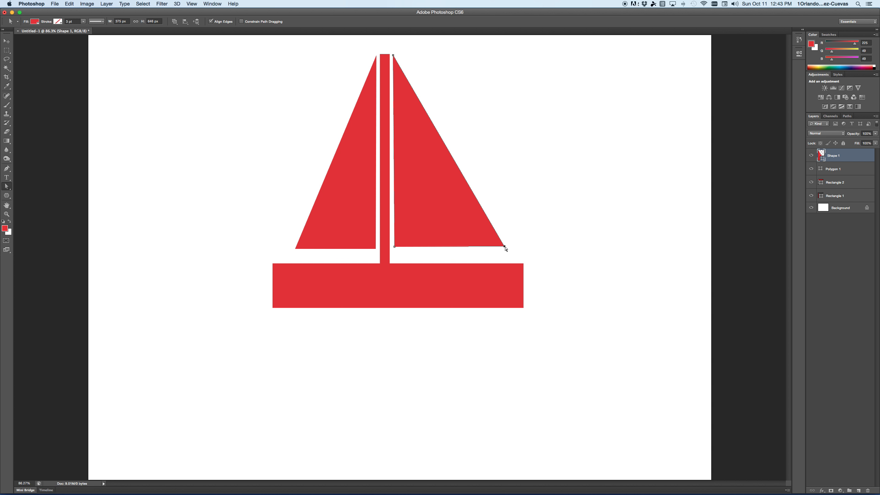
Step: Move the hull rectangle's two bottom corner points inward to taper it into a boat shape
left_click(329, 302)
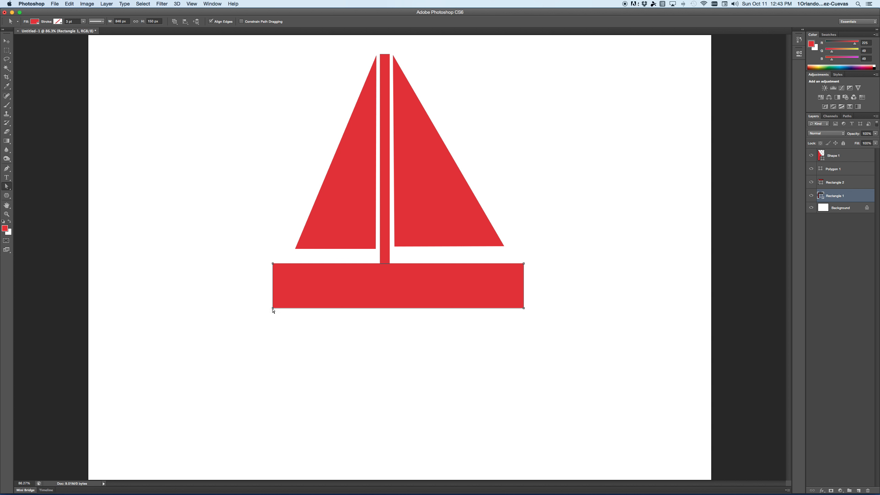
left_click_drag(272, 308, 324, 307)
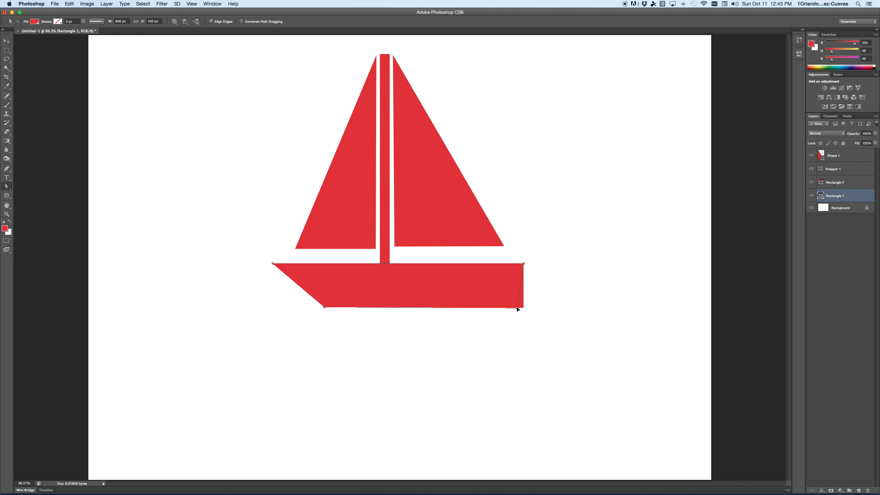
left_click_drag(517, 306, 485, 307)
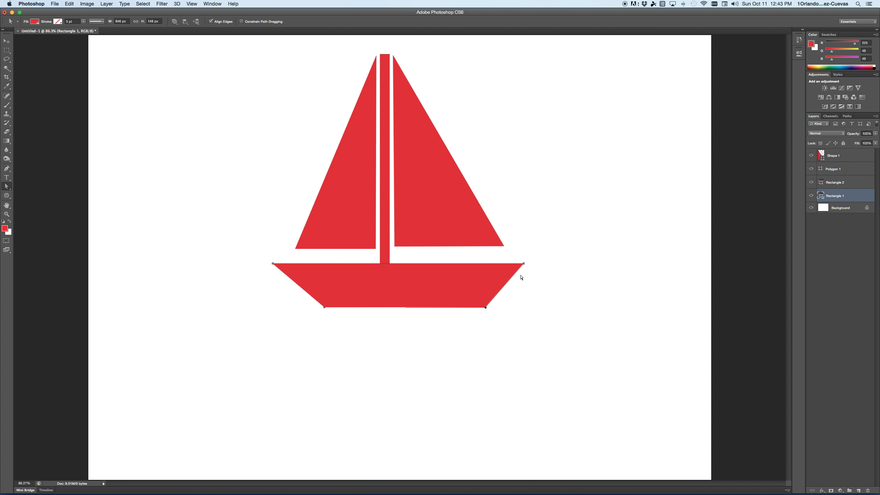